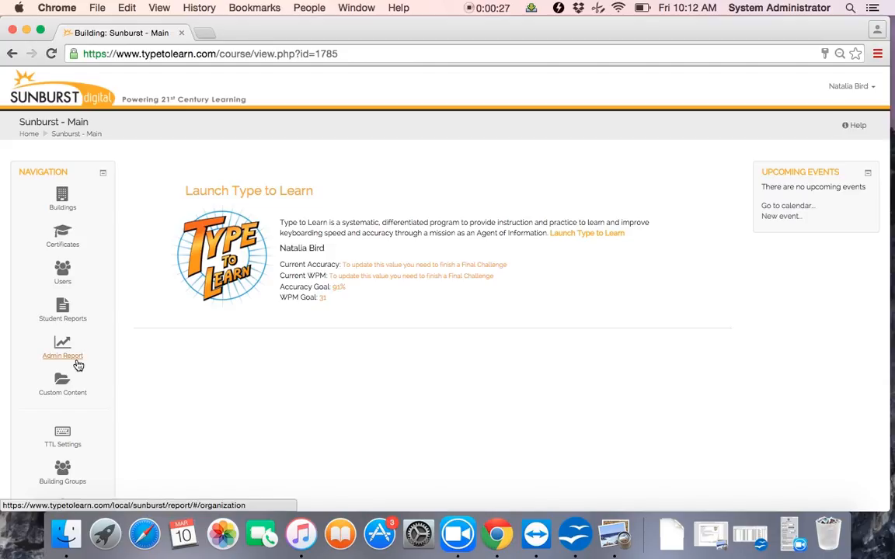
Create certificates for Group 1 in the Sunburst - Main building.
click(64, 247)
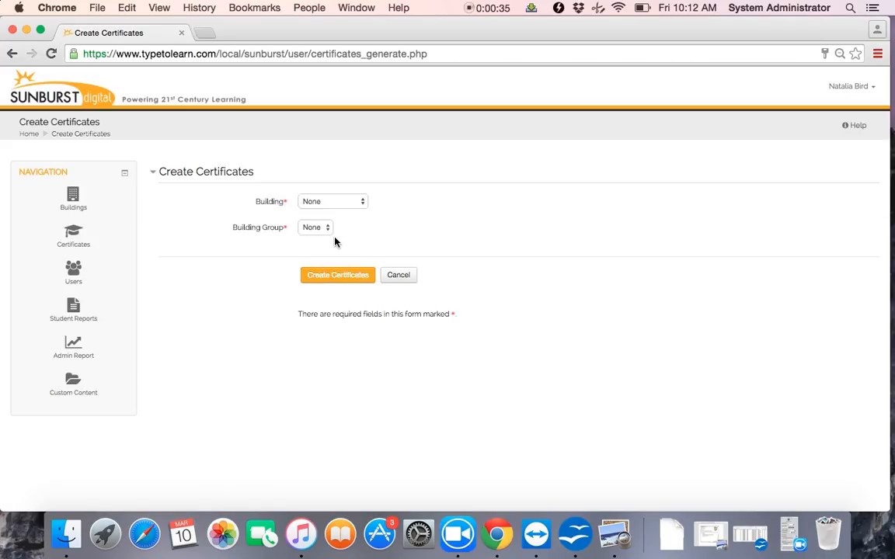
click(336, 204)
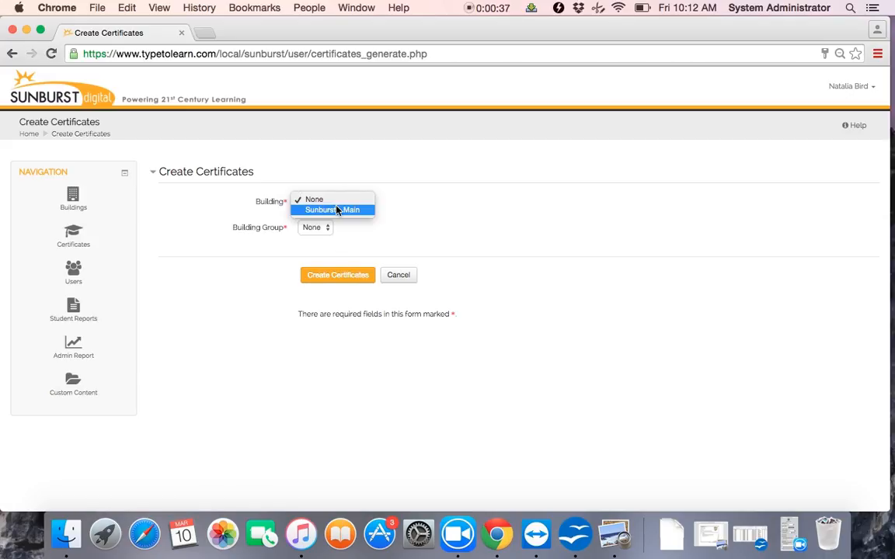
click(334, 210)
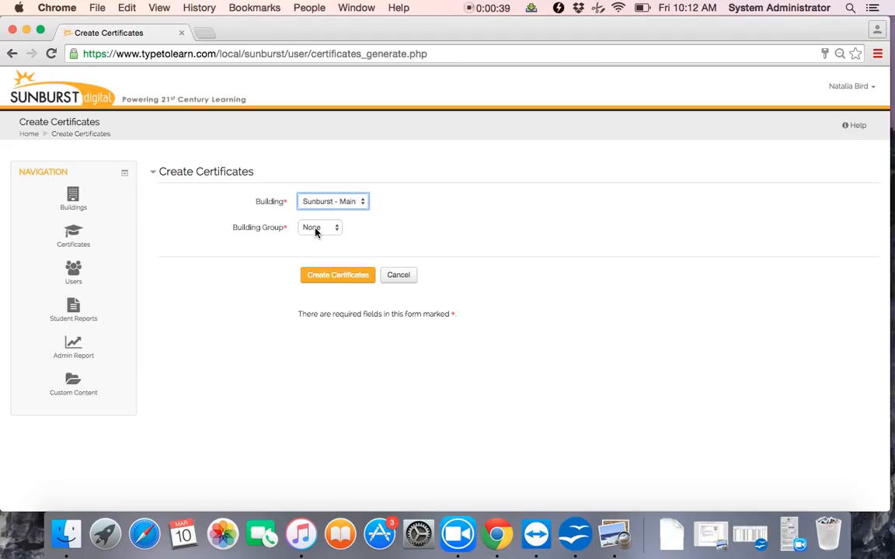
click(315, 233)
click(316, 239)
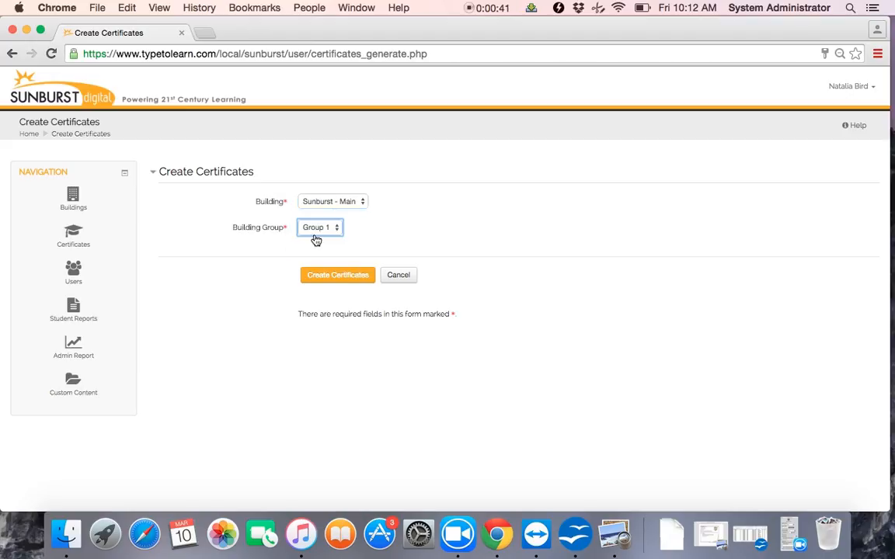
click(329, 275)
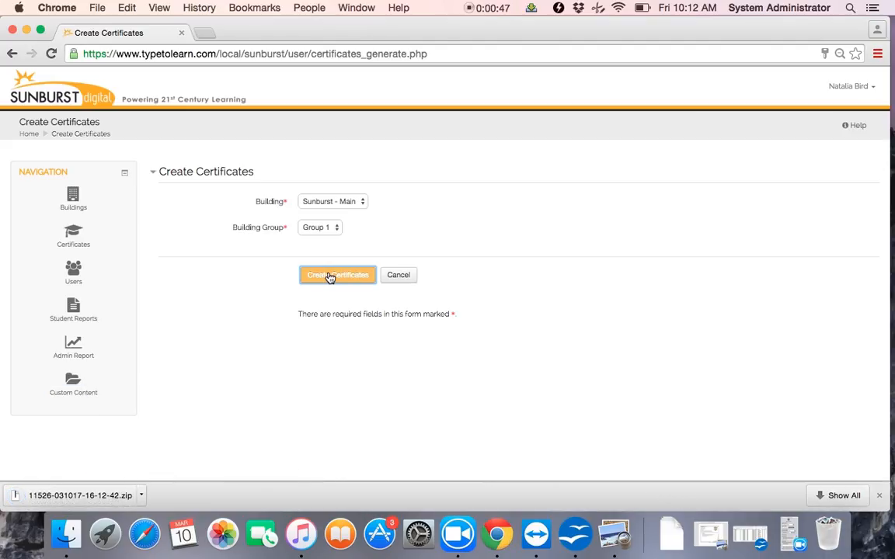
View the sample student's narrative report PDF in Preview and minimize it to return to the browser.
click(709, 535)
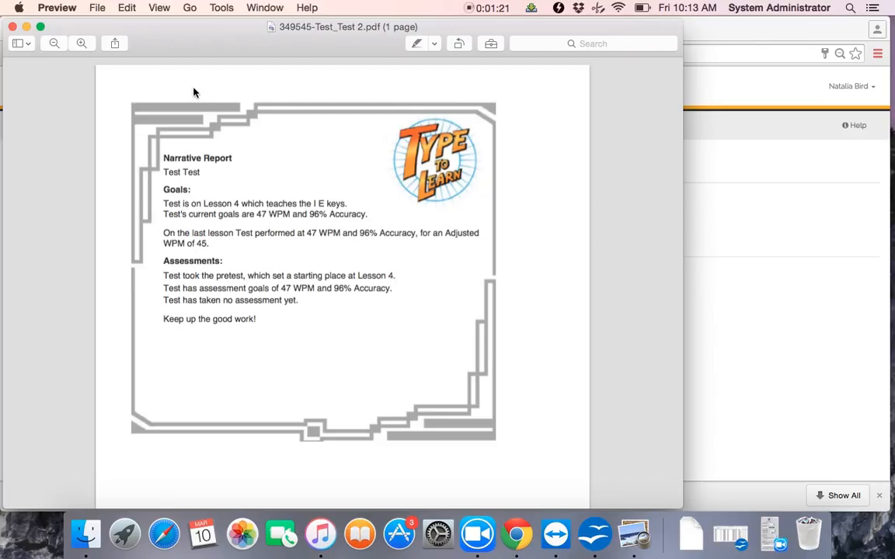
click(27, 27)
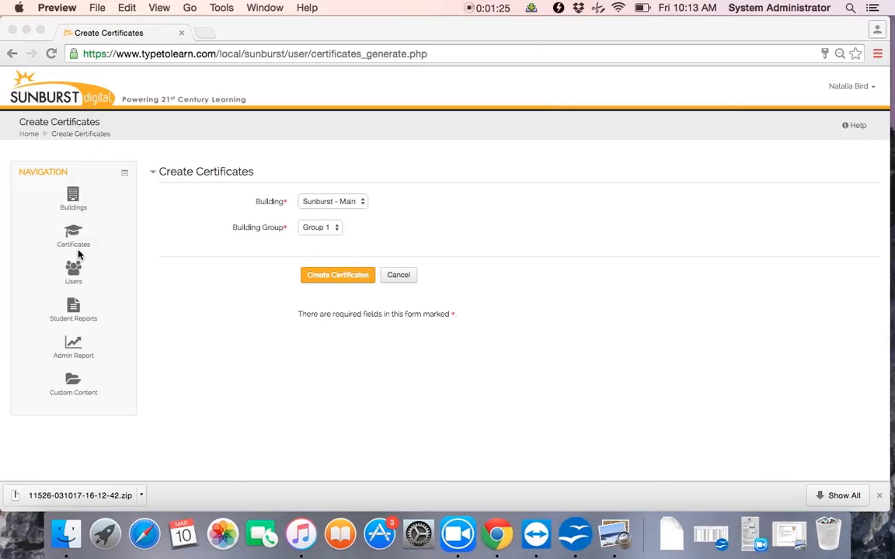
Go to the student reports and choose Status Report as the report type.
click(73, 305)
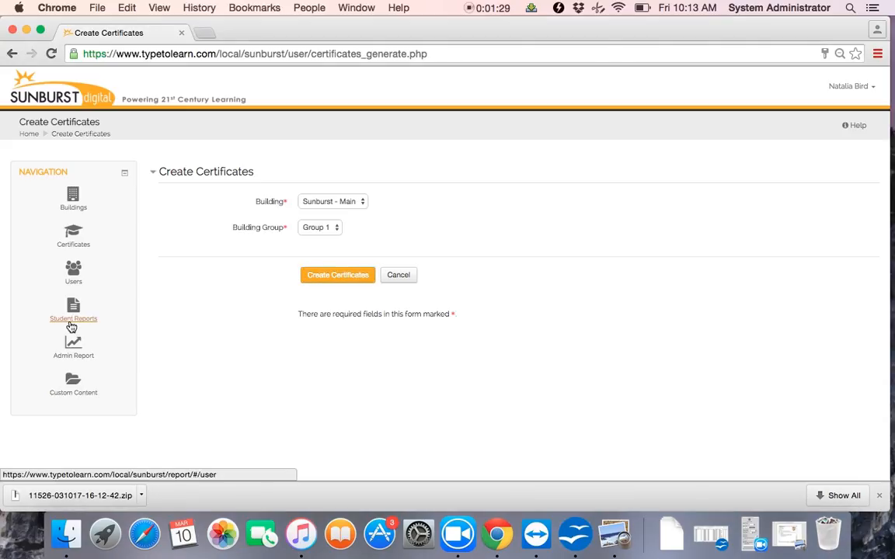
click(71, 327)
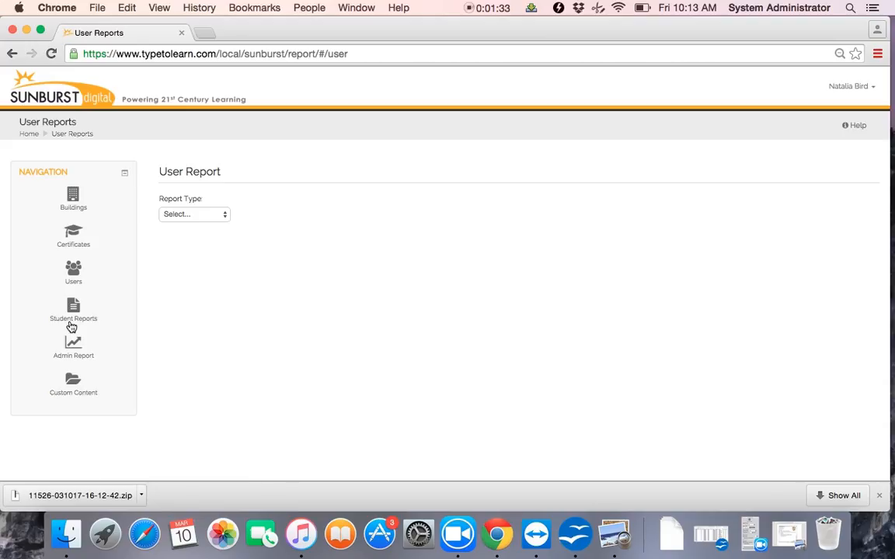
click(189, 218)
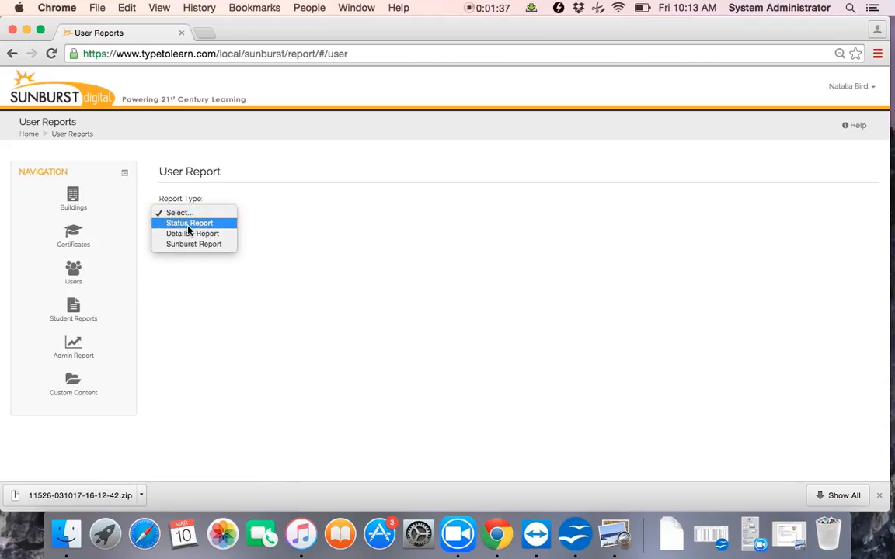
click(188, 224)
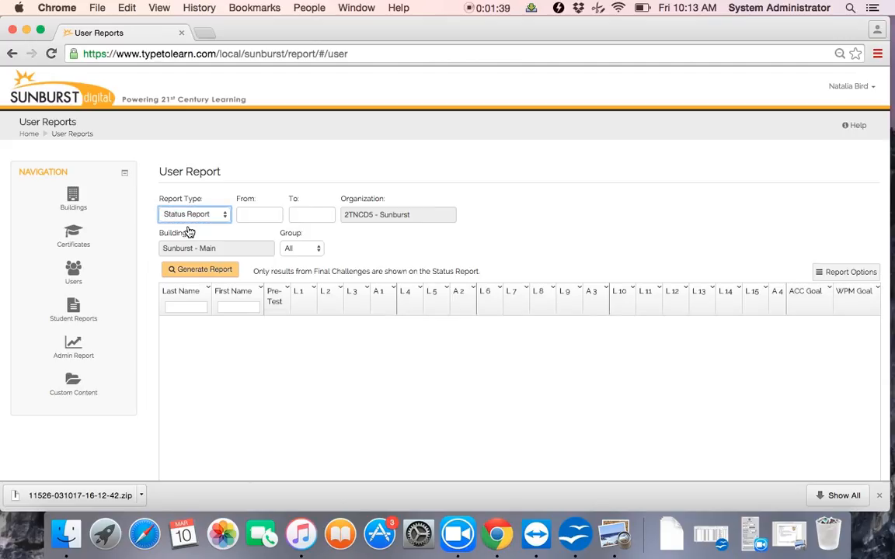
Set the report period from 09/04/2016 to 03/10/2017 and generate the status report for all groups.
click(313, 218)
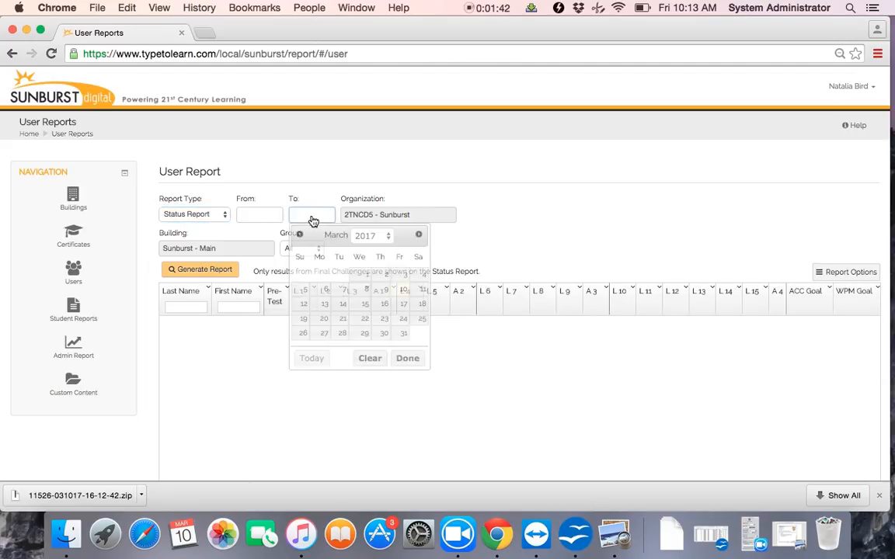
click(404, 293)
click(256, 221)
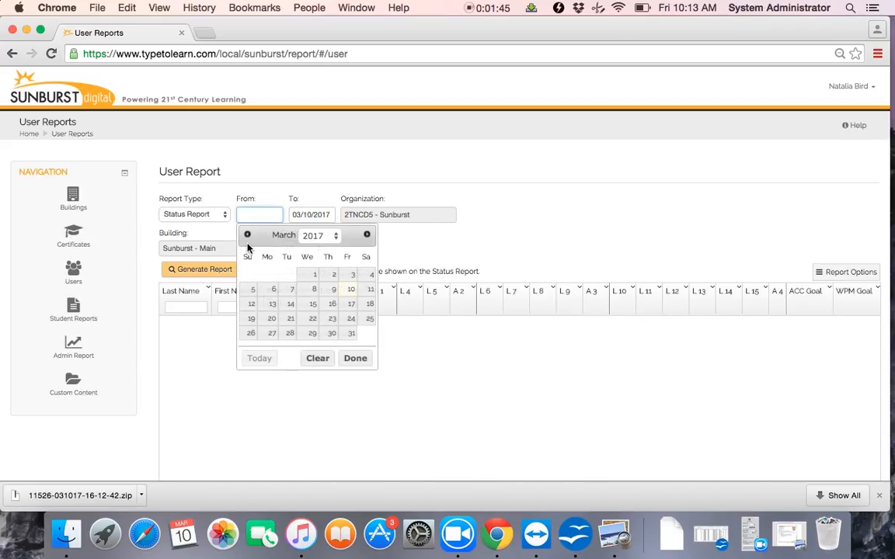
click(247, 237)
click(247, 237)
click(247, 237)
click(247, 237)
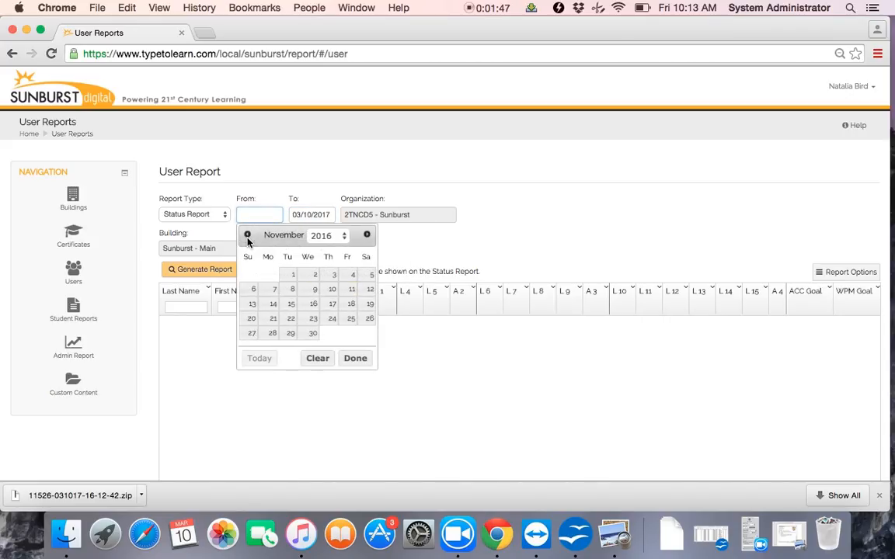
click(247, 237)
click(247, 236)
click(251, 291)
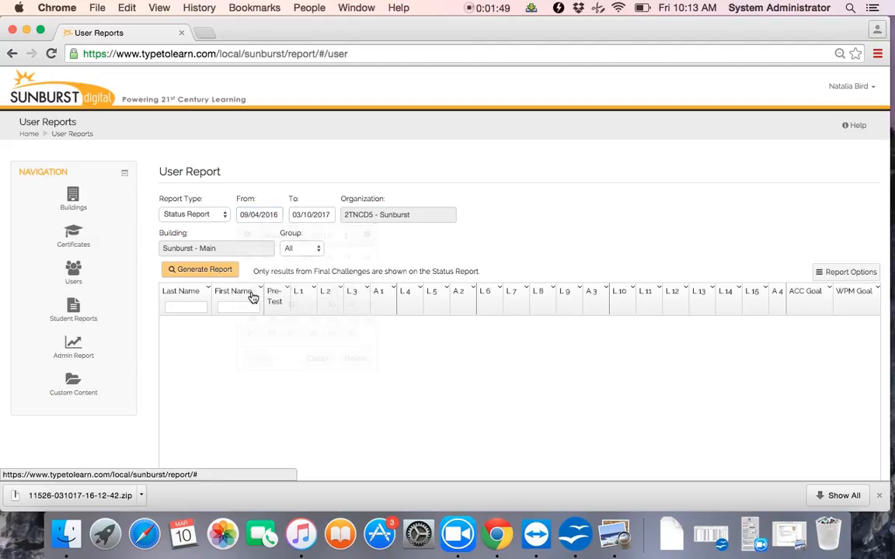
click(218, 273)
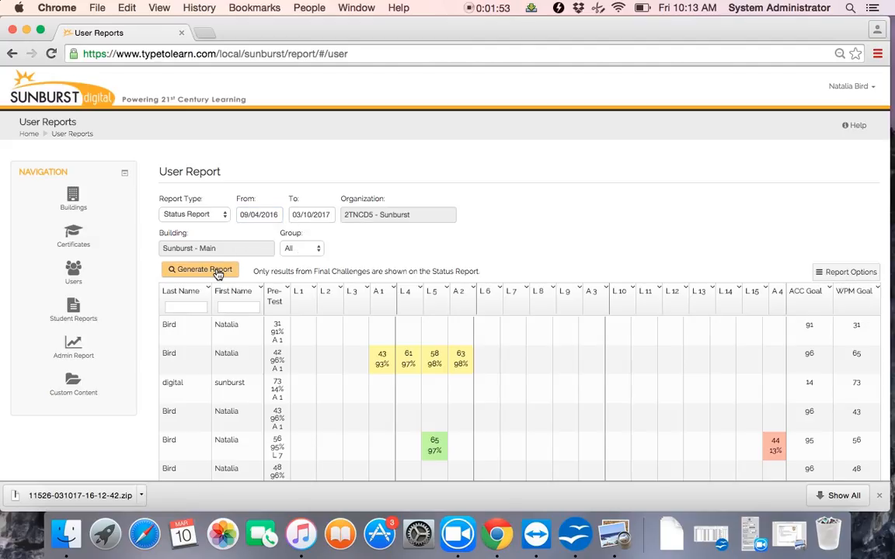
Review the status report results, filter the first names by "kin" and clear the filter again.
scroll(218, 273, down, 5)
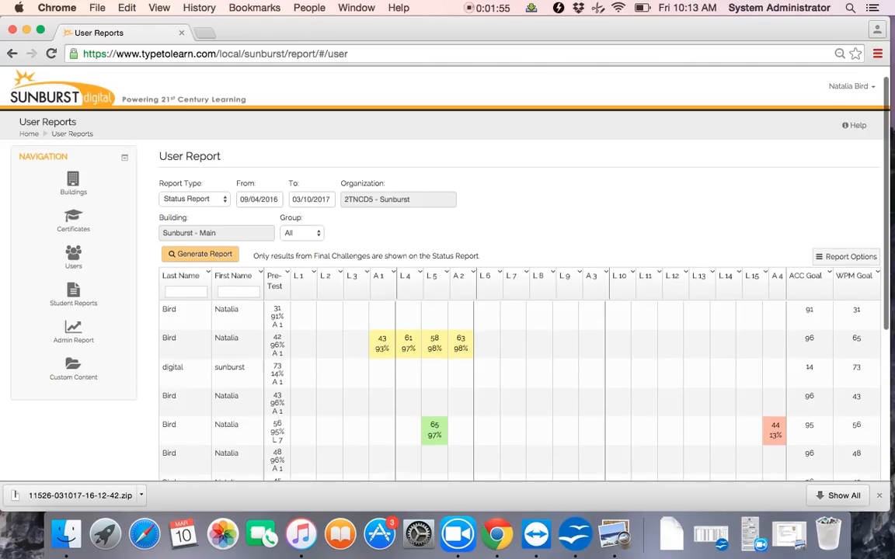
scroll(518, 310, up, 3)
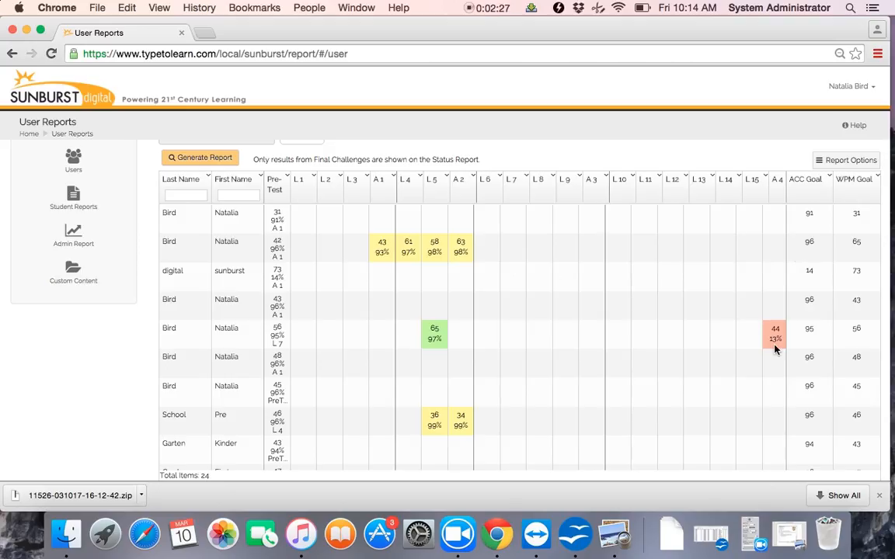
mouse_move(774, 349)
click(233, 196)
text(kin)
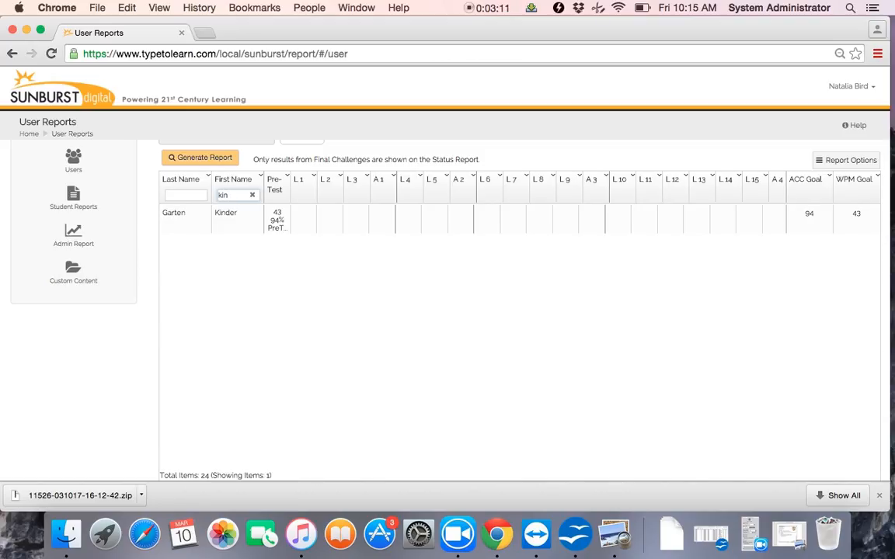
key(BackSpace)
key(BackSpace)
key(BackSpace)
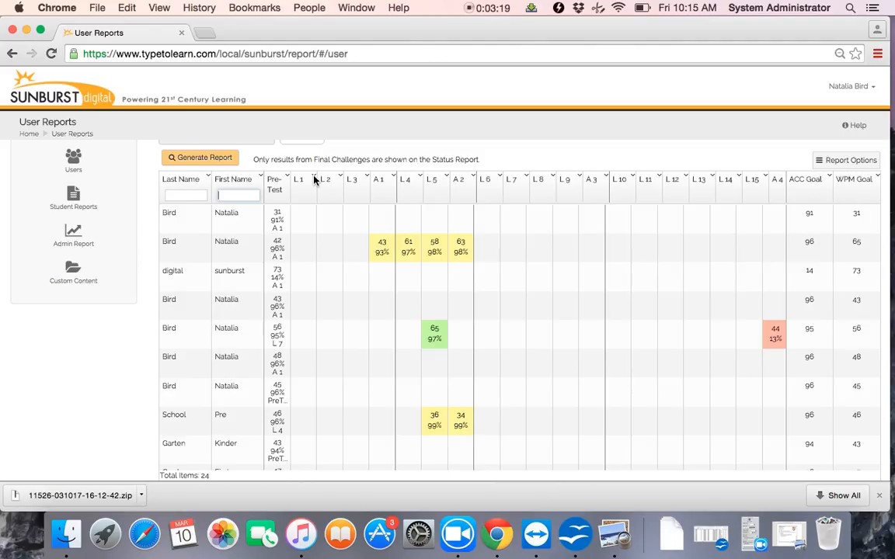
View the L 1 column's options and the overall report options, including printing and CSV export, without changing anything.
click(314, 179)
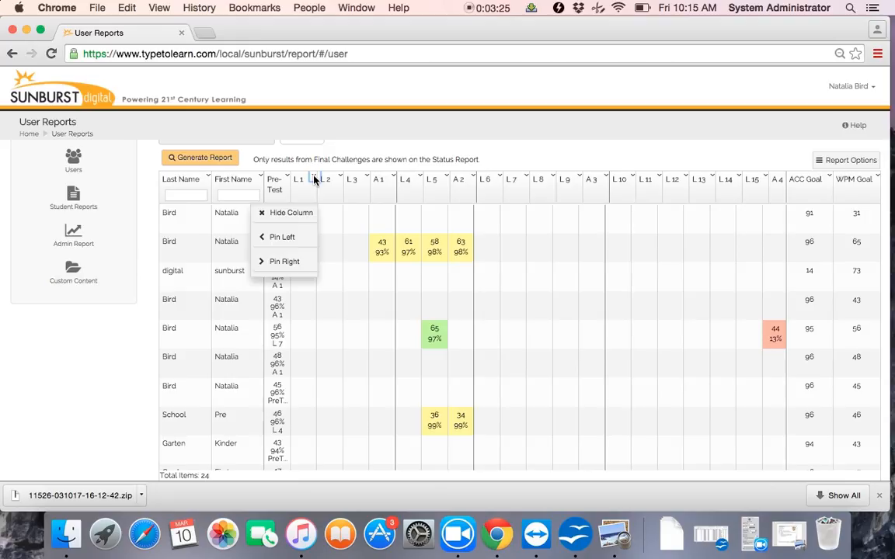
click(839, 165)
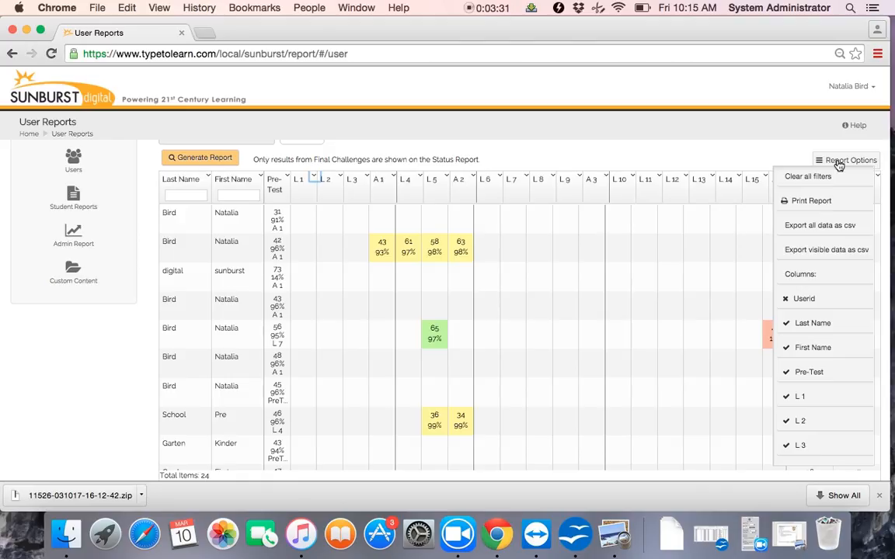
click(539, 143)
Switch the user report type to Detailed Report.
scroll(504, 148, up, 3)
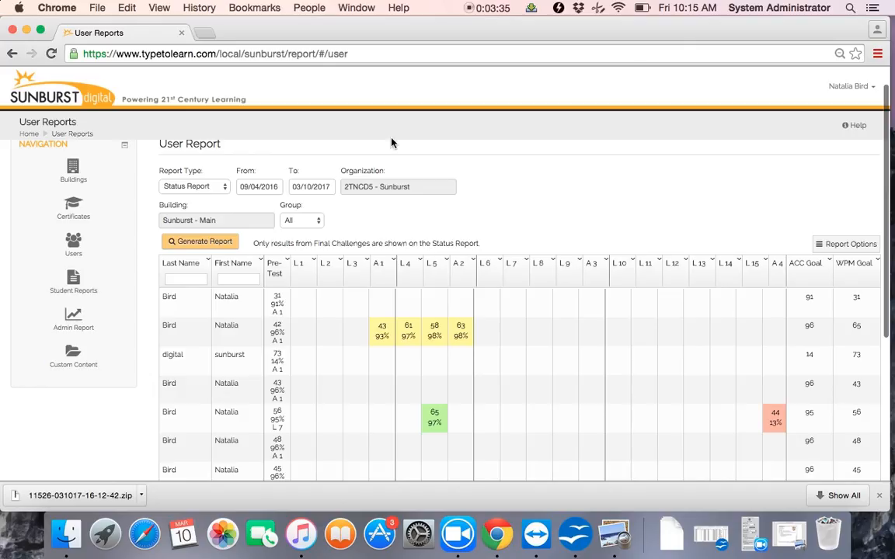
click(172, 187)
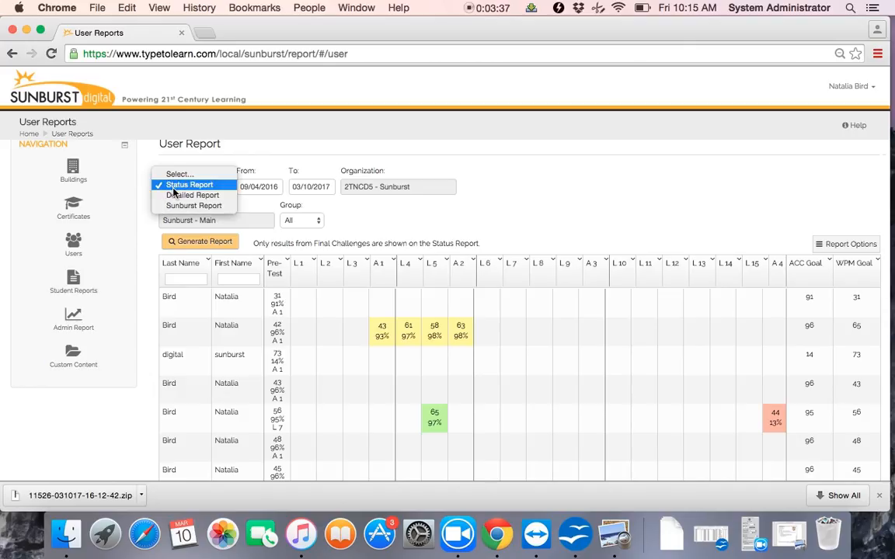
click(175, 196)
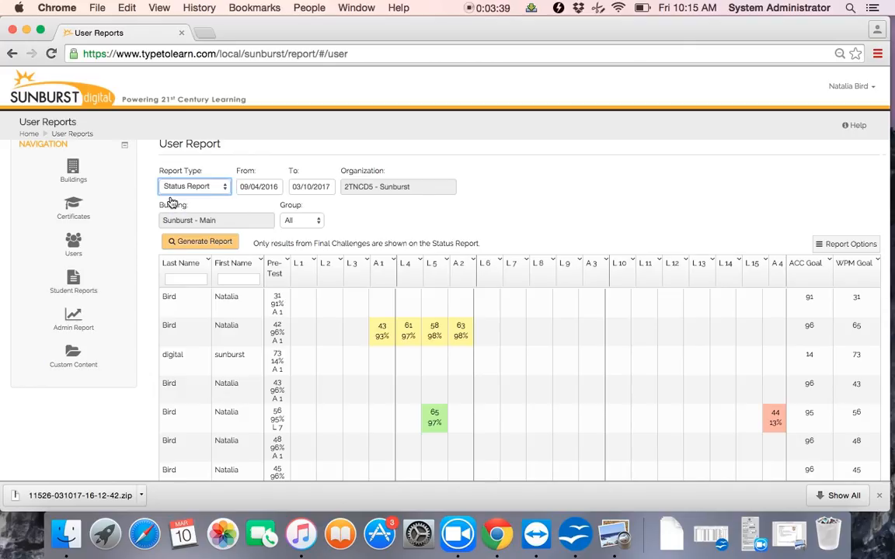
click(459, 208)
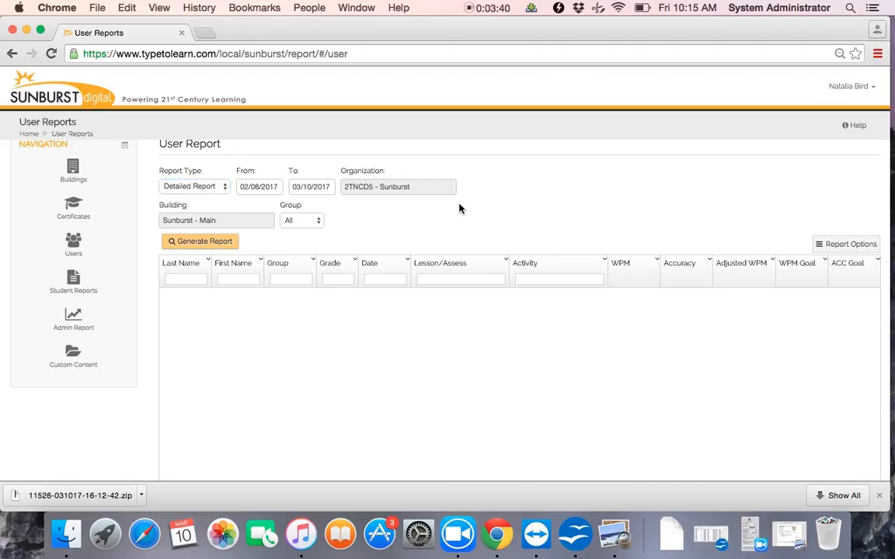
Set the detailed report's start date to 09/04/2016 and generate the report for all groups.
click(249, 192)
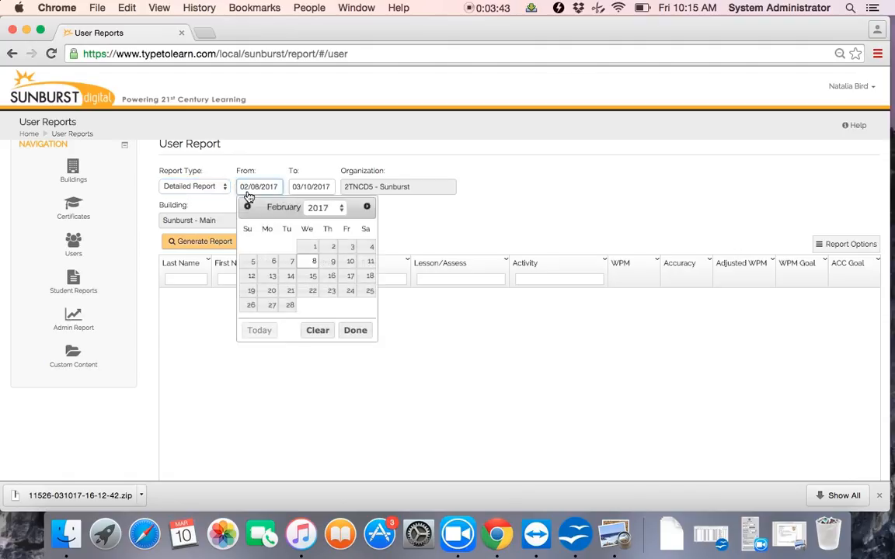
click(248, 208)
click(248, 208)
click(248, 209)
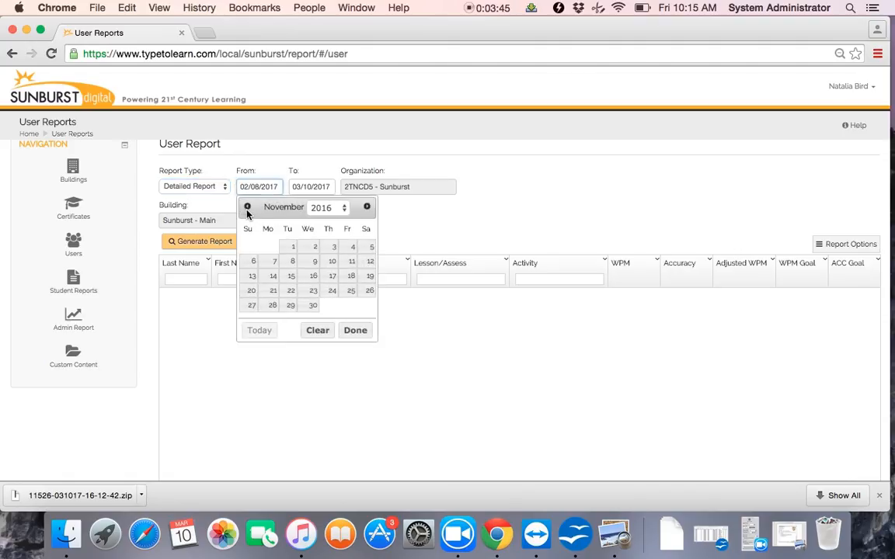
click(248, 208)
click(247, 208)
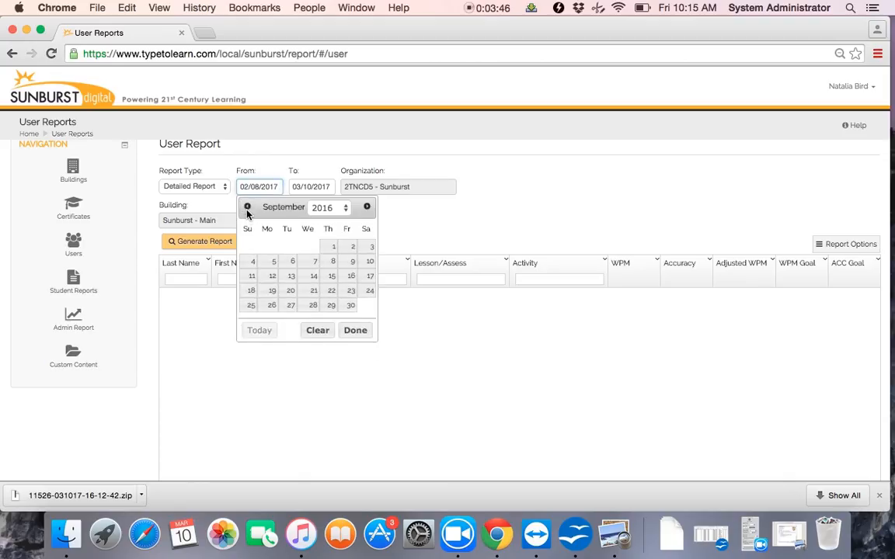
click(251, 264)
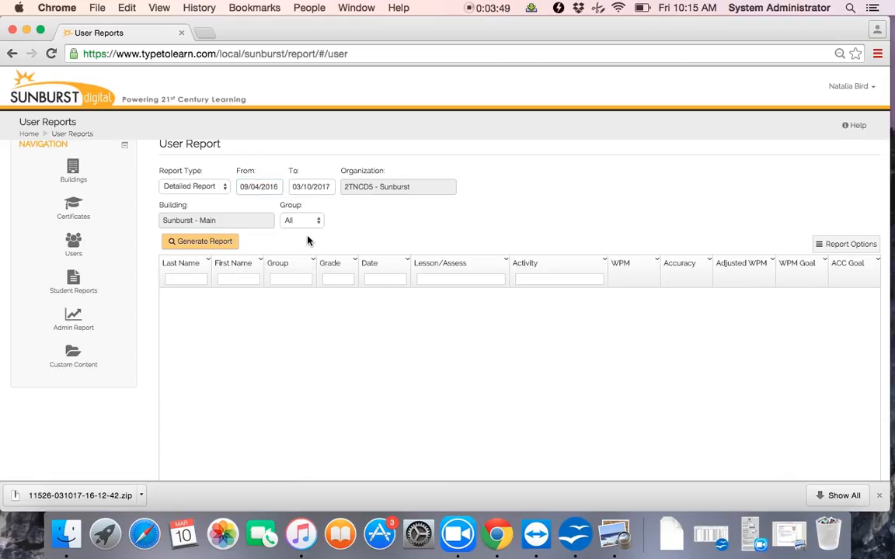
click(216, 243)
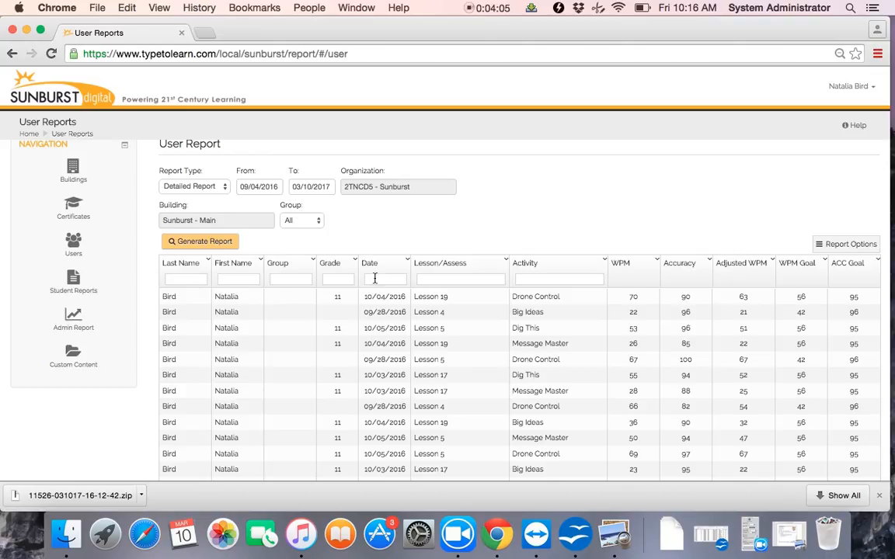
Filter the detailed report's activities by "final".
click(524, 276)
text(final)
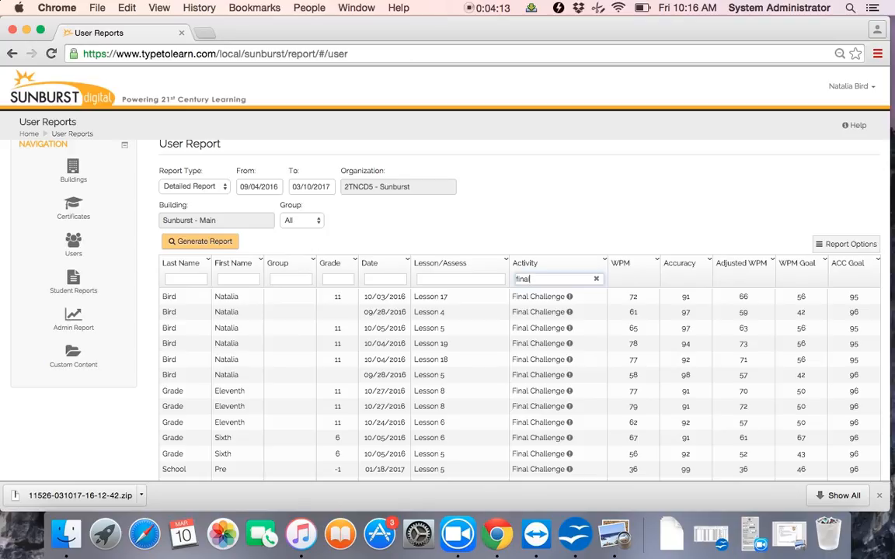
Open the error report for the Lesson 17 Final Challenge and show its results by Finger.
click(569, 298)
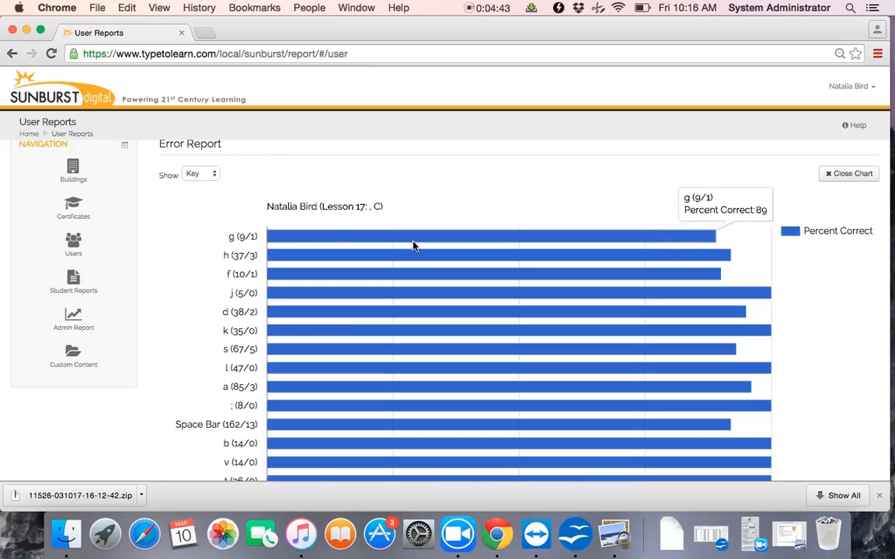
click(194, 174)
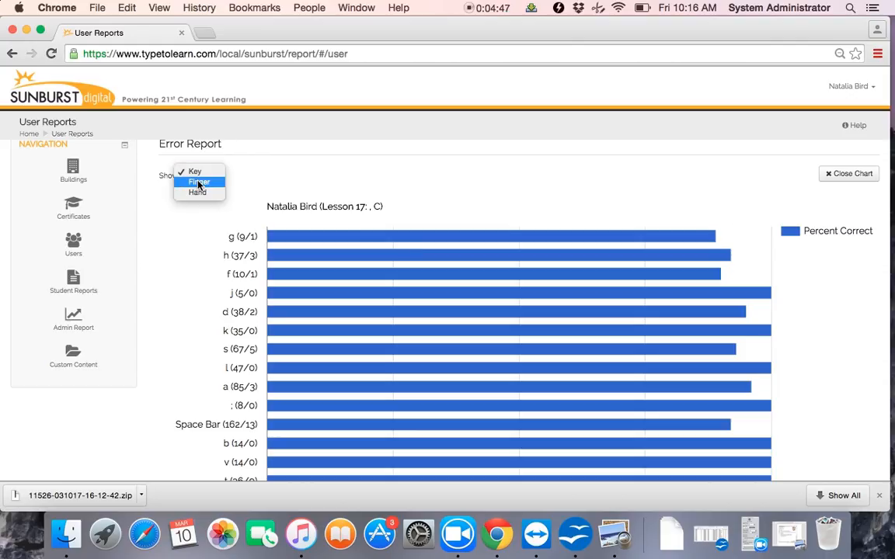
click(199, 182)
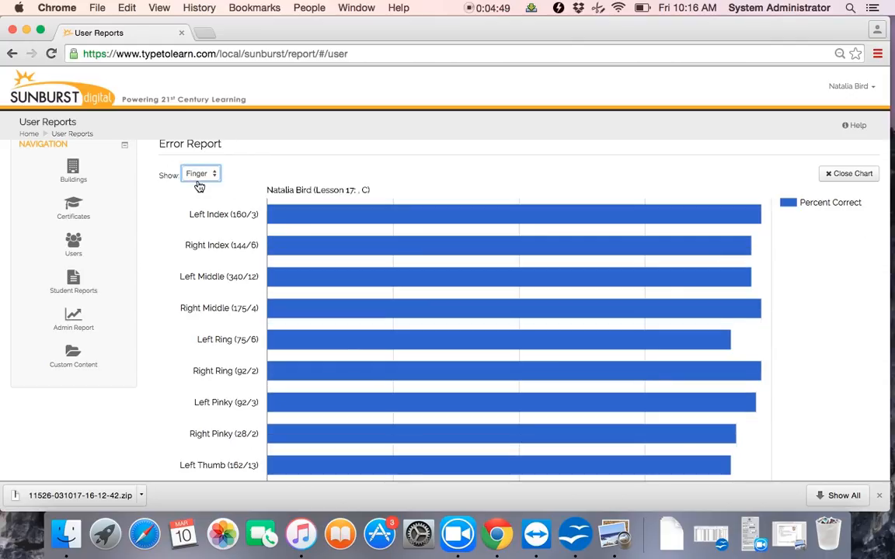
Examine the error report's results by Finger and by Hand, and close the chart.
mouse_move(513, 213)
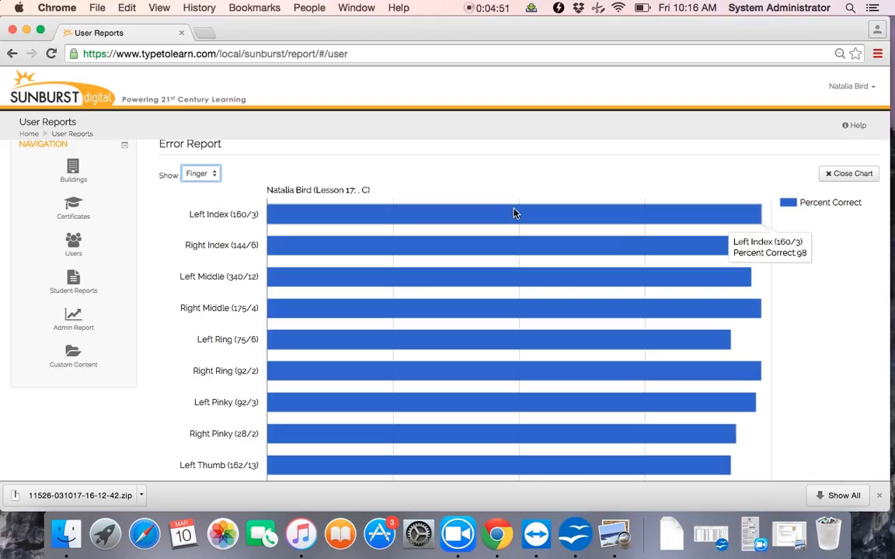
click(199, 179)
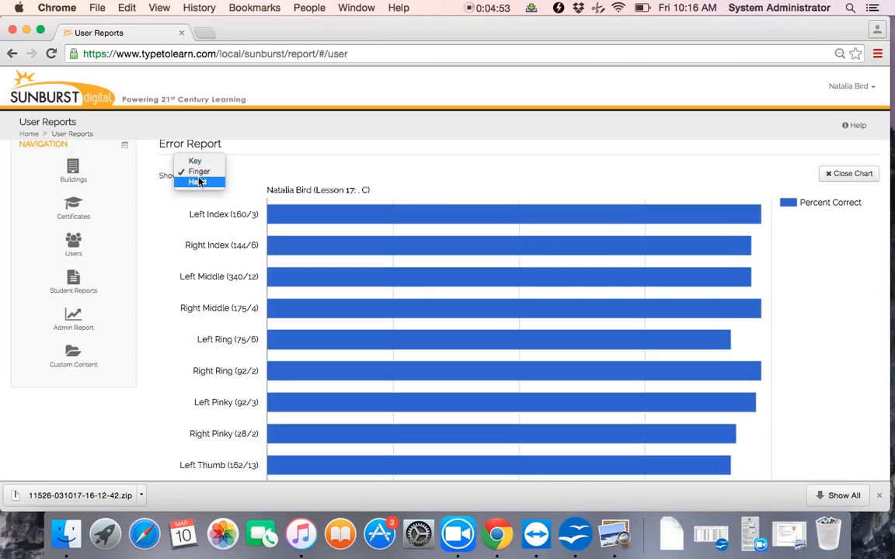
click(199, 184)
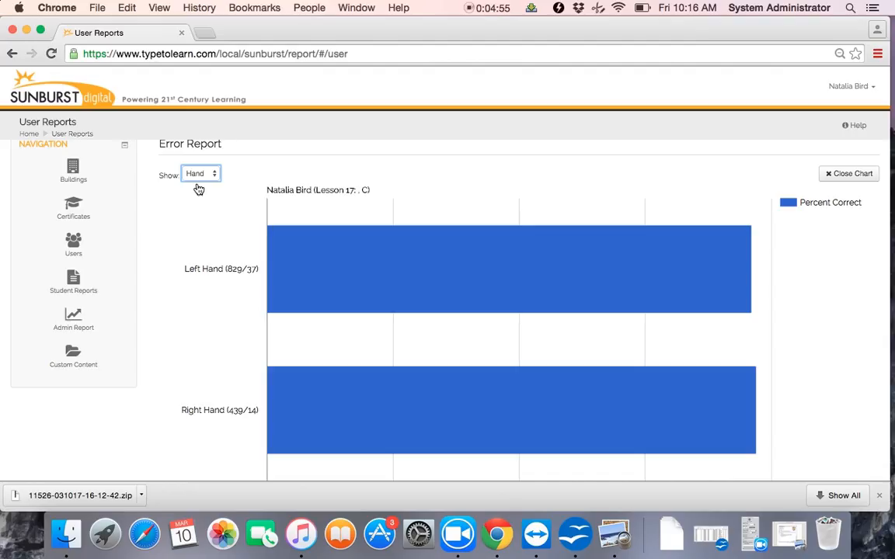
click(844, 174)
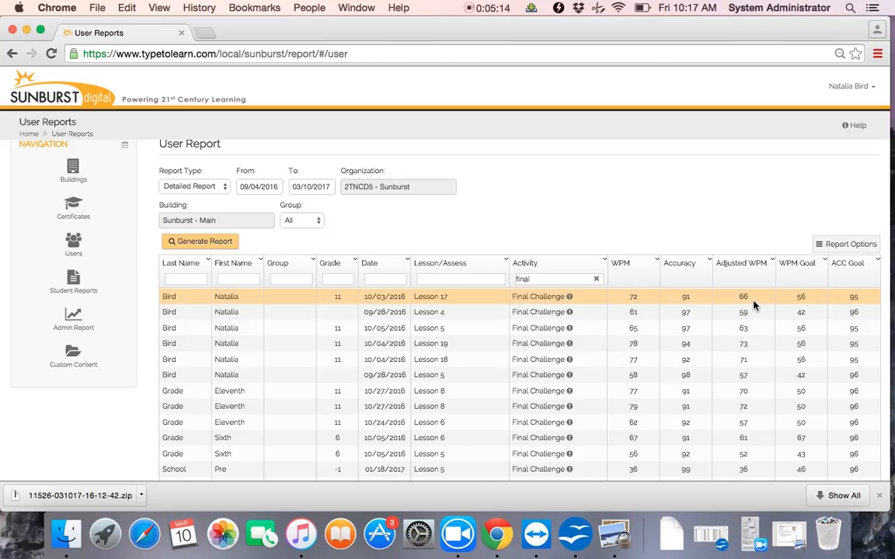
Hide the Adjusted WPM column in the detailed user report.
click(774, 262)
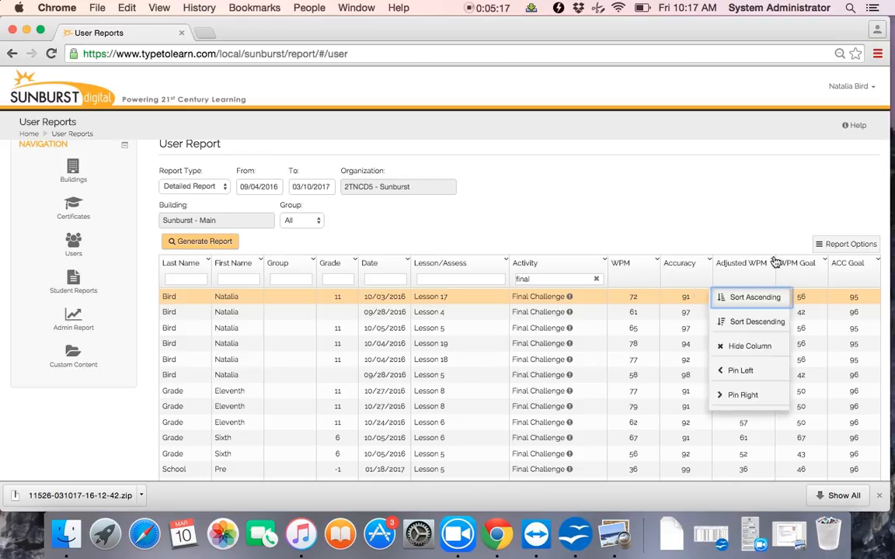
click(732, 352)
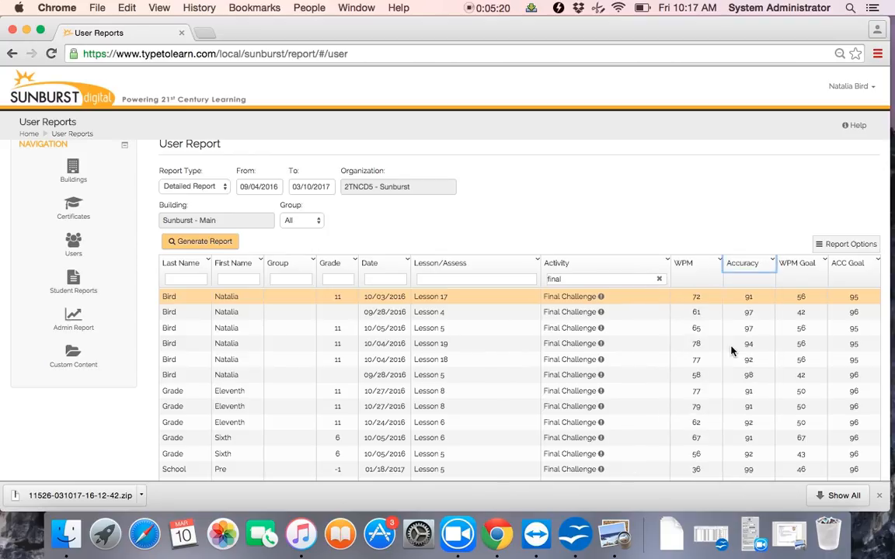
Review the detailed report's export options and view the exported download.csv in OpenOffice Calc before returning to the report in Chrome.
click(841, 246)
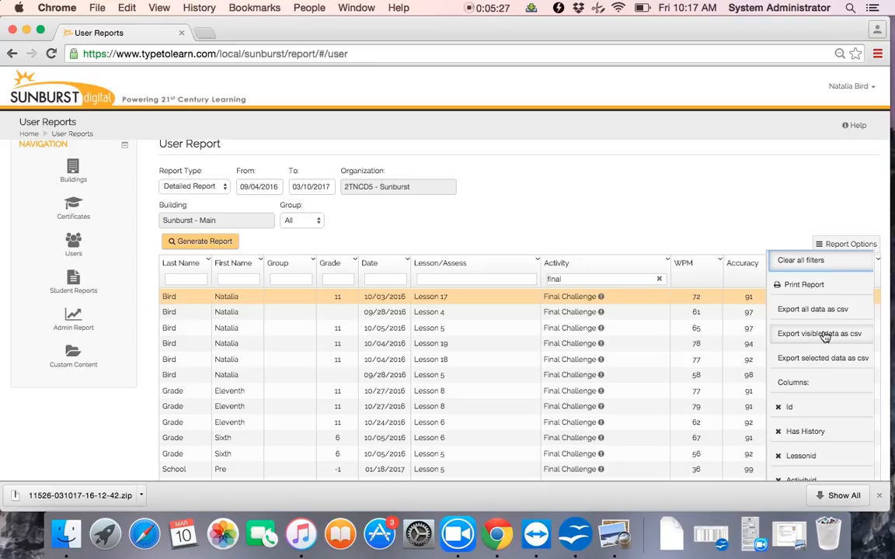
click(699, 540)
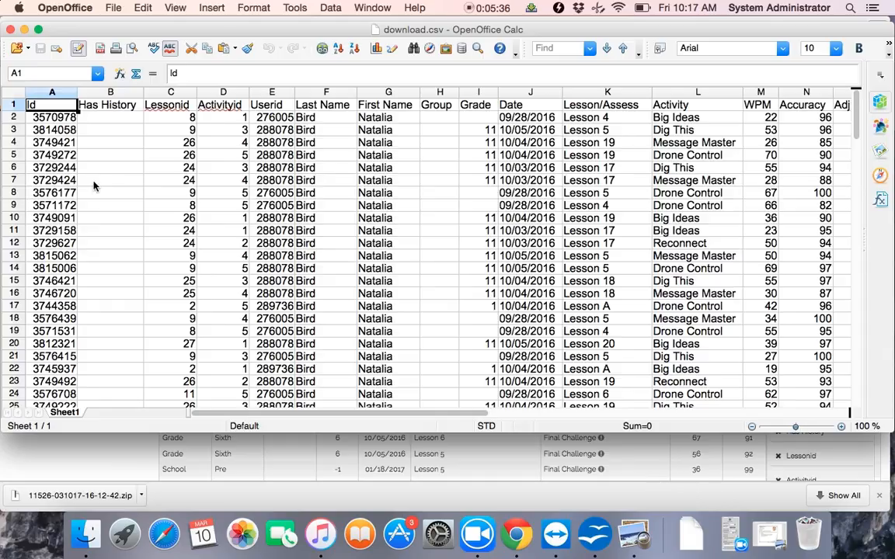
click(24, 31)
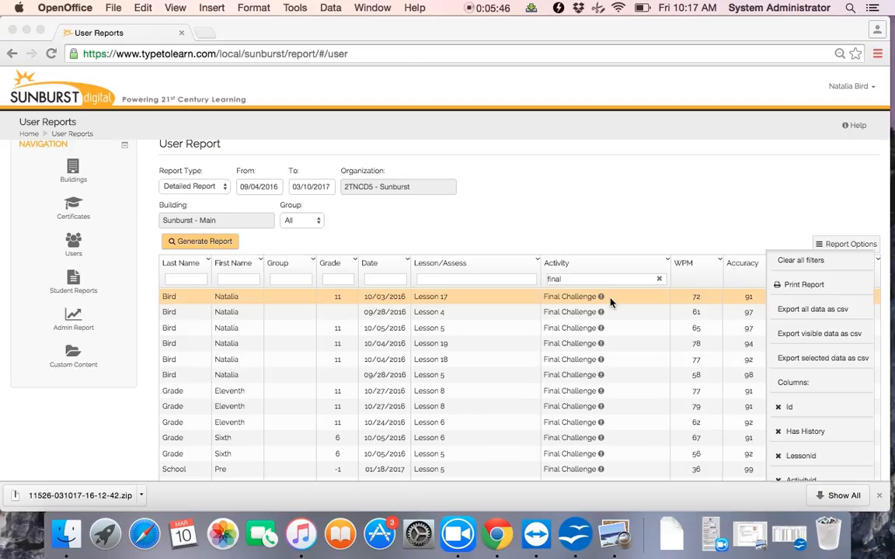
click(629, 187)
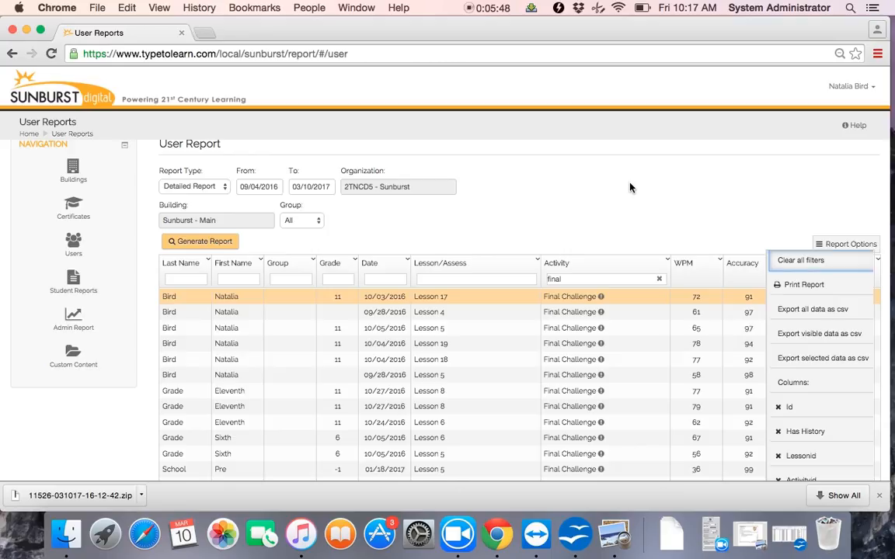
click(544, 214)
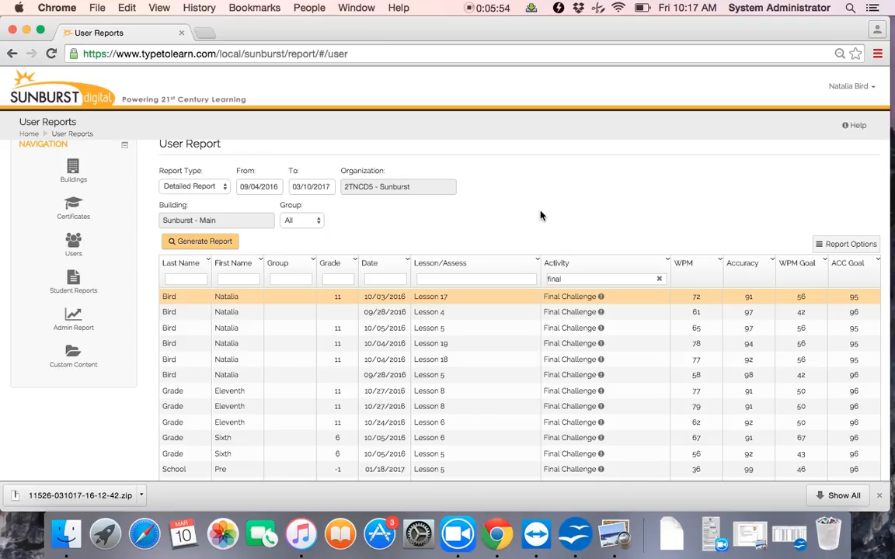
Open the Admin Report, set its start date to 11/06/2016 and generate it for the Sunburst - Main building.
click(67, 333)
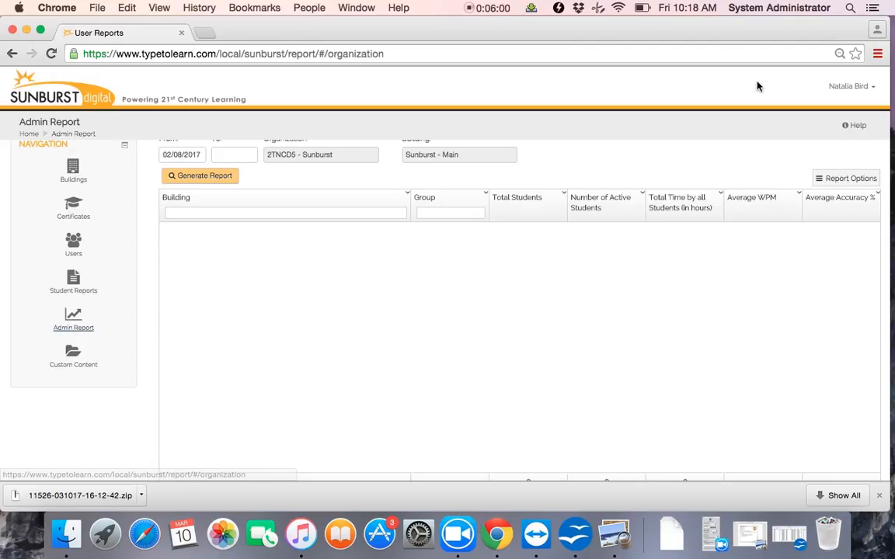
scroll(695, 163, up, 2)
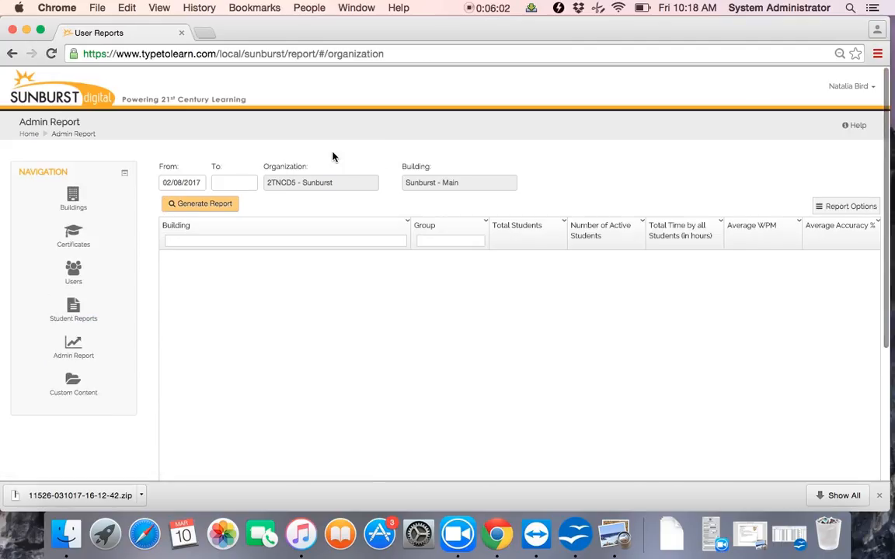
click(186, 191)
click(171, 203)
click(171, 204)
click(171, 204)
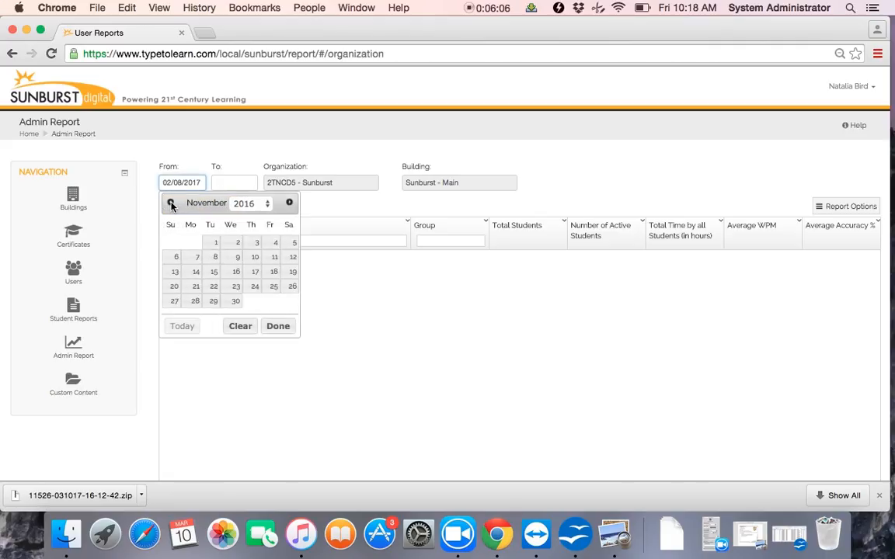
click(175, 259)
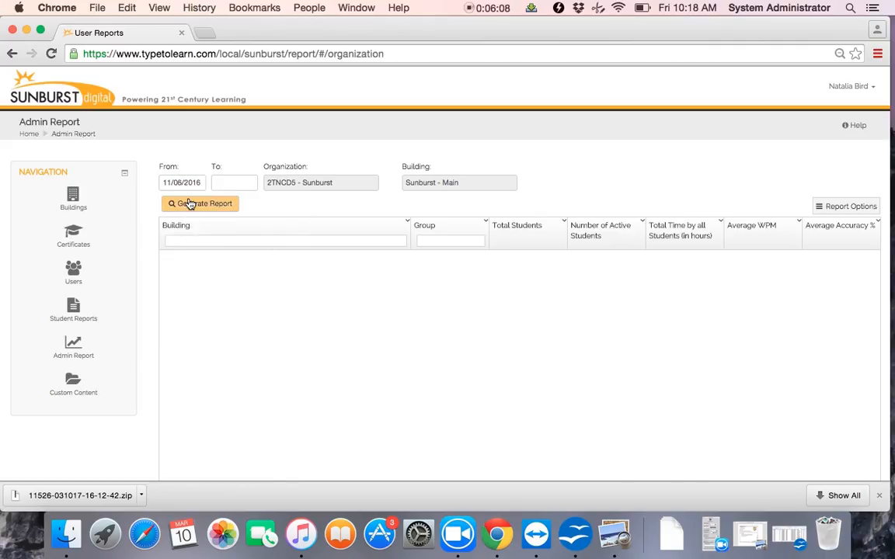
click(189, 203)
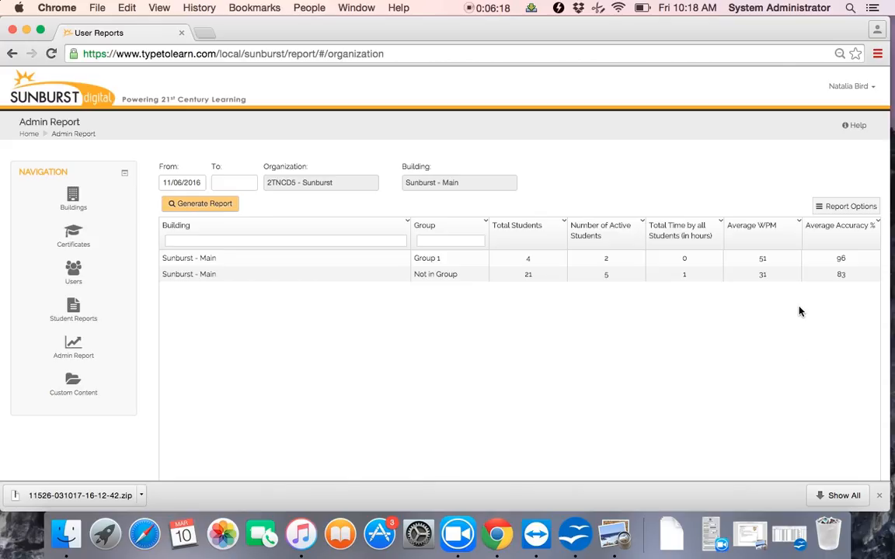
Review the sorting and hiding options for the Total Students column and the admin report's print, export and column options.
click(566, 222)
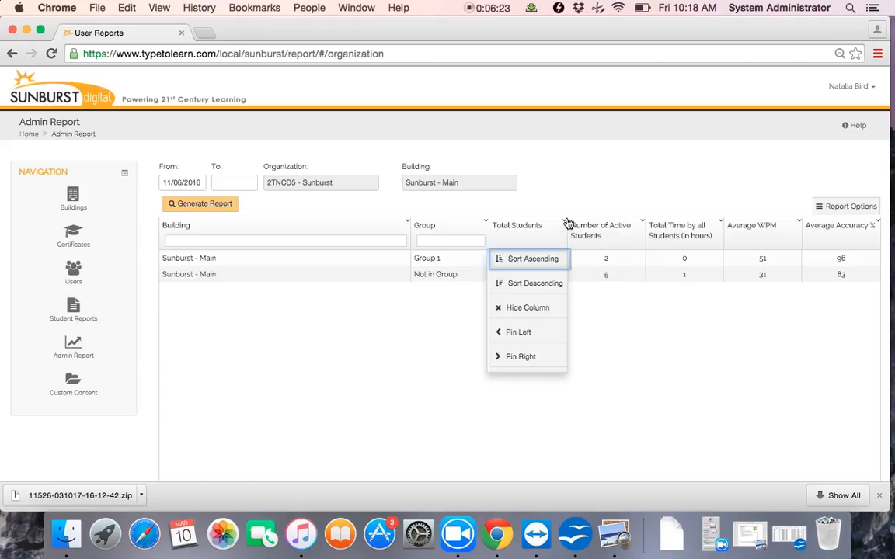
click(601, 193)
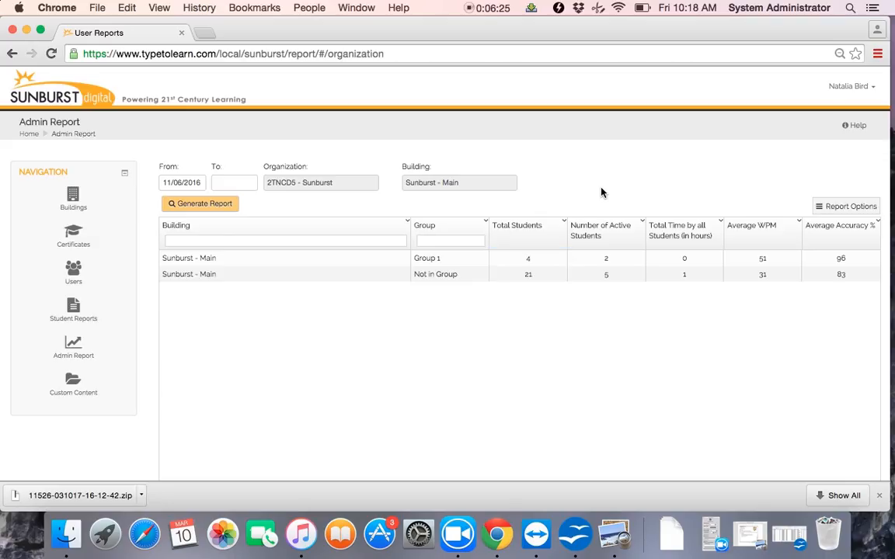
click(828, 207)
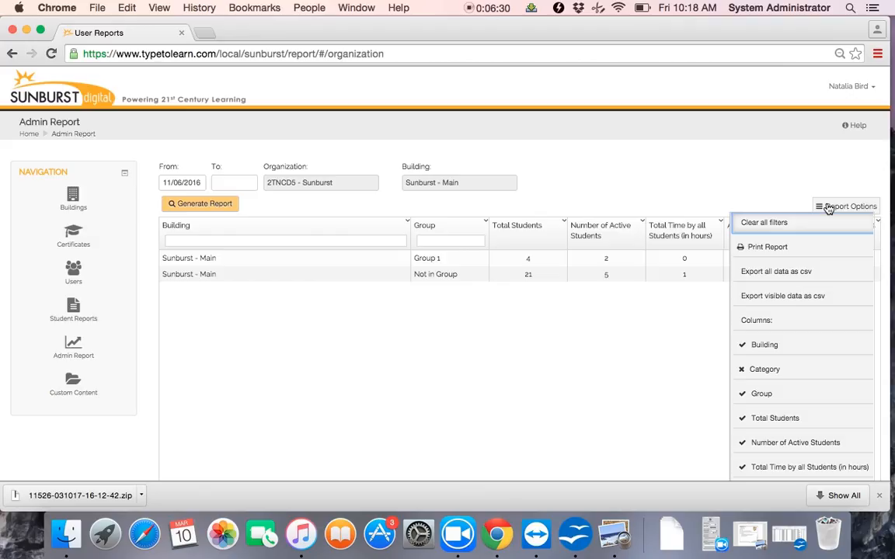
click(667, 174)
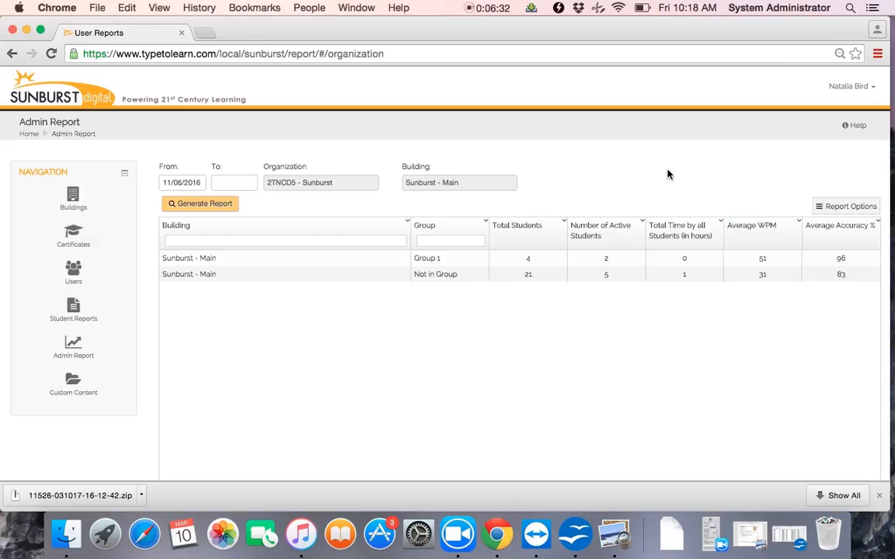